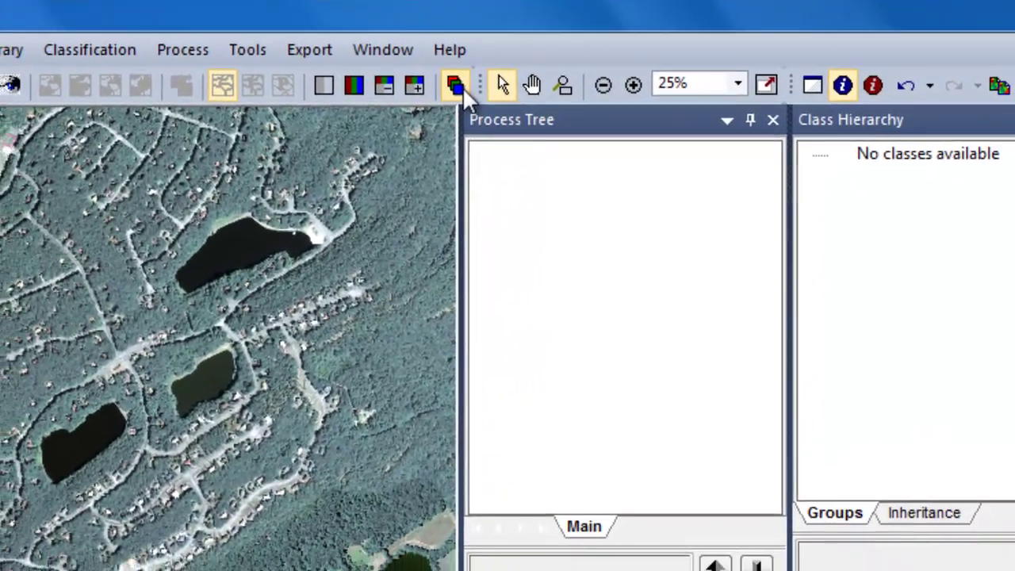
Set the layer mixing to NIR on red, Red on green and Green on blue, with equalizing set to none.
left_click(459, 95)
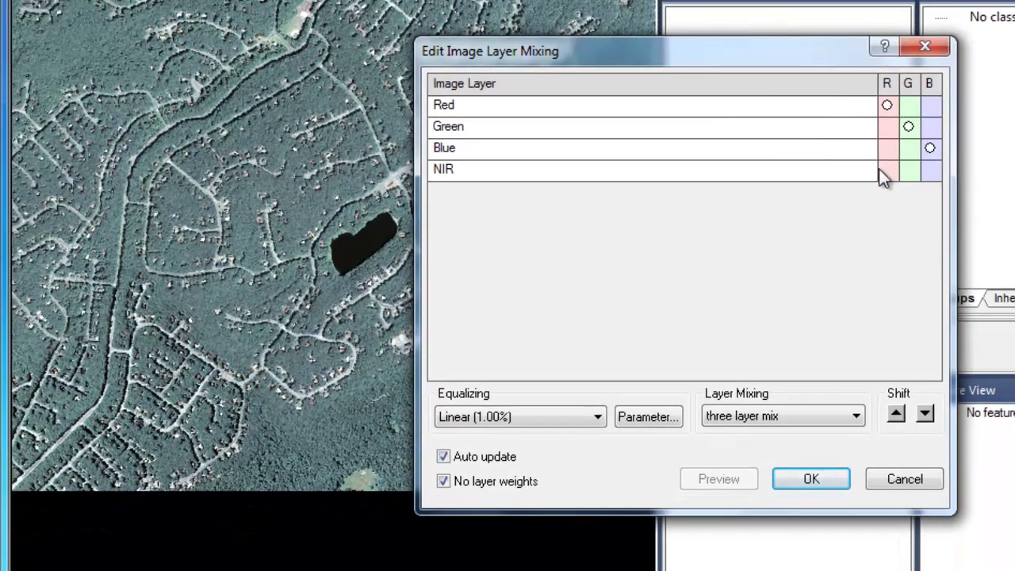
left_click(831, 242)
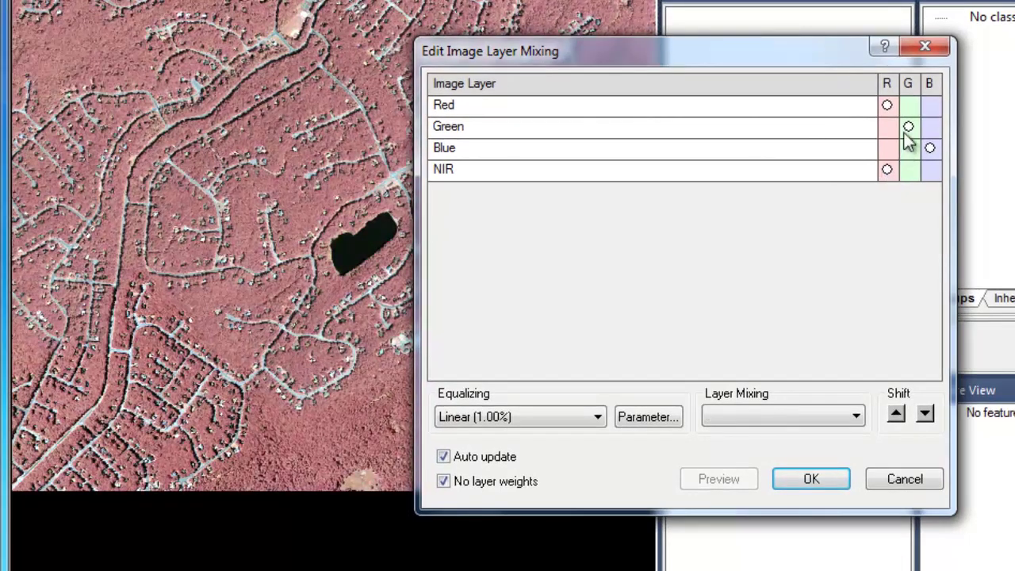
left_click(908, 105)
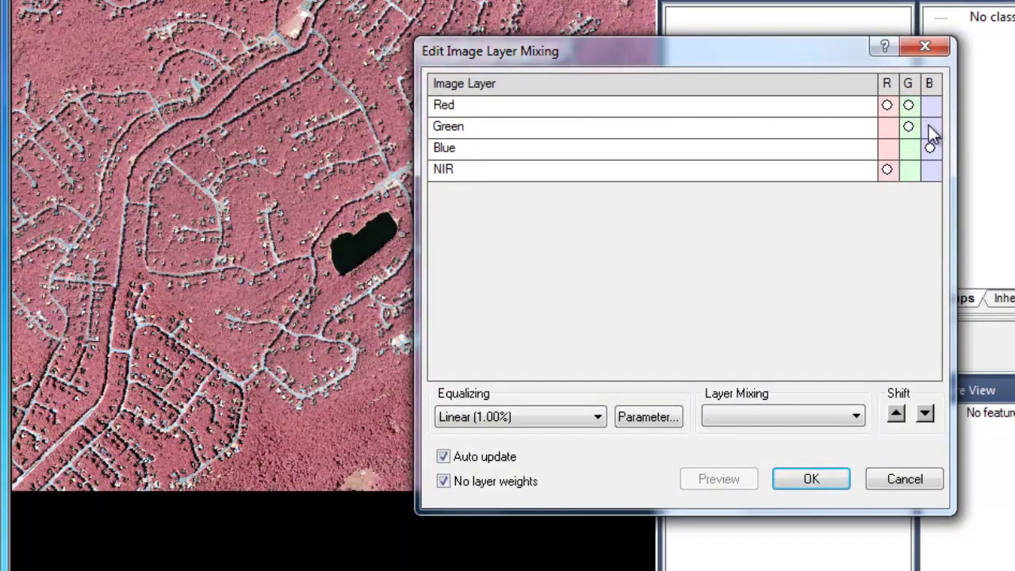
left_click(929, 126)
left_click(908, 127)
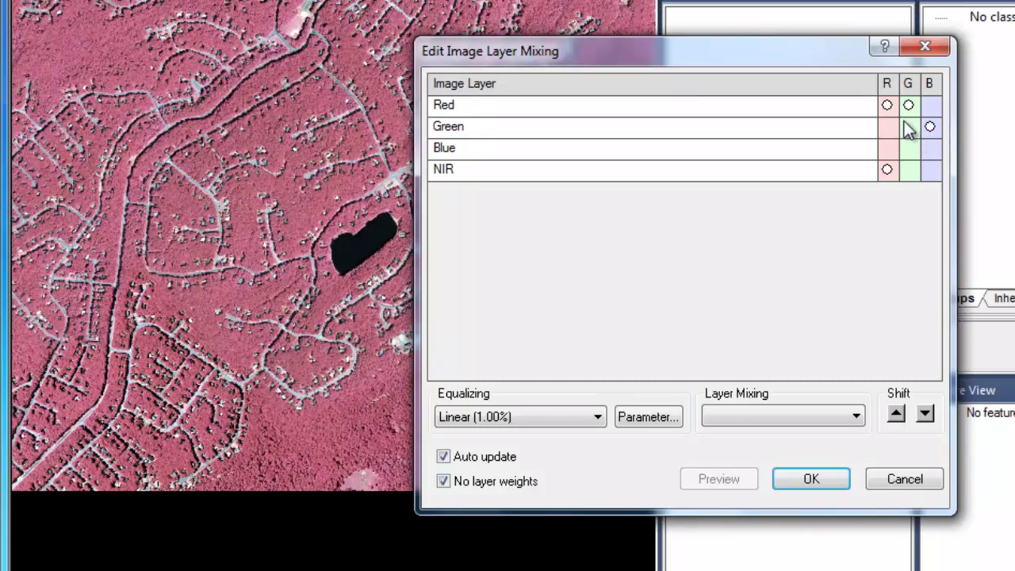
left_click(886, 105)
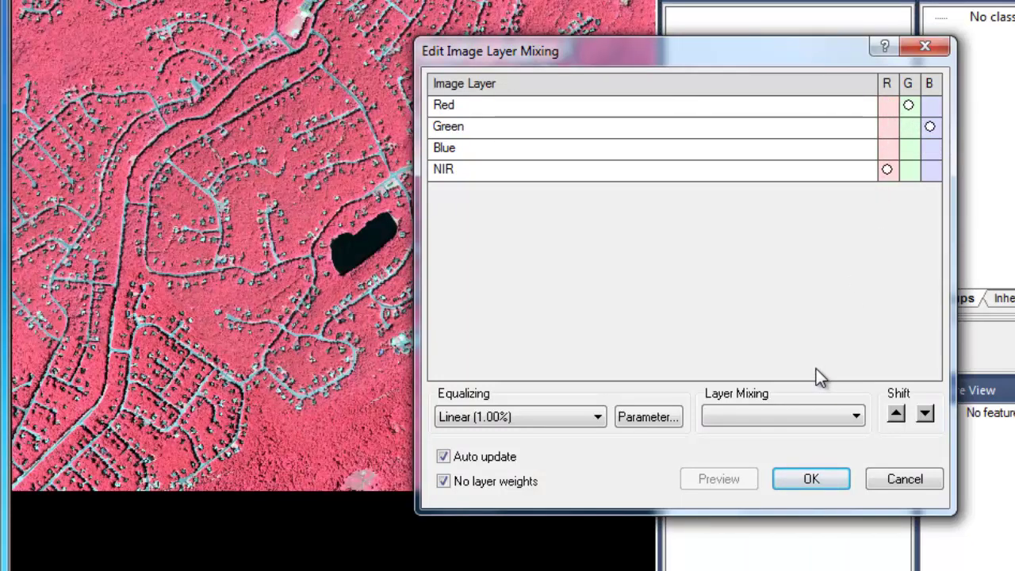
left_click(597, 418)
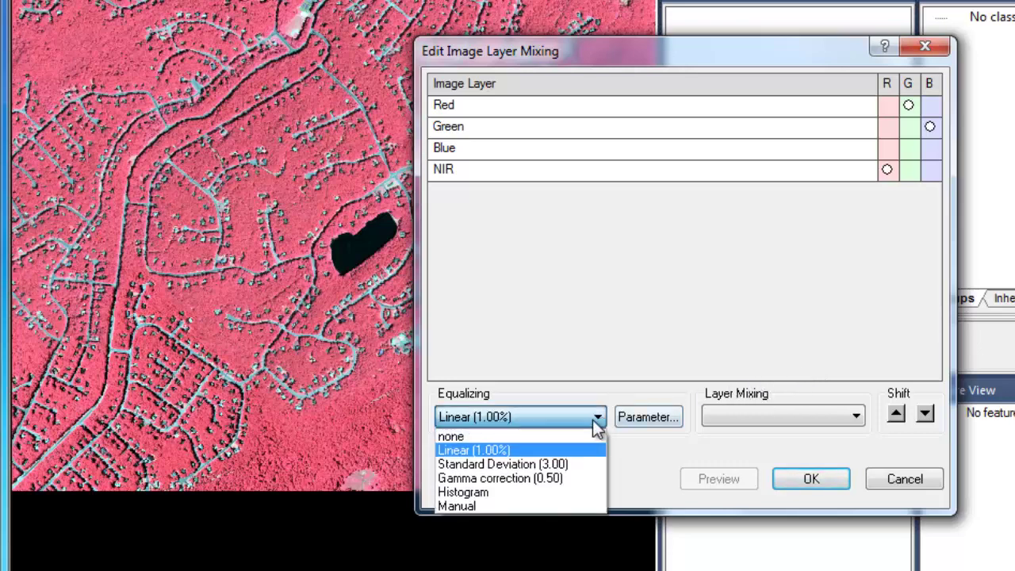
left_click(579, 438)
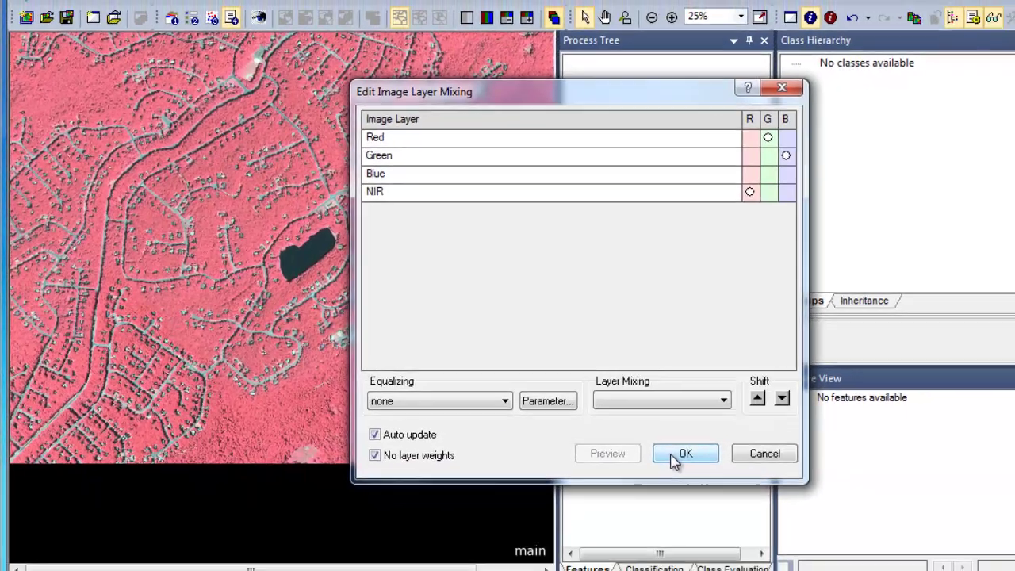
left_click(674, 457)
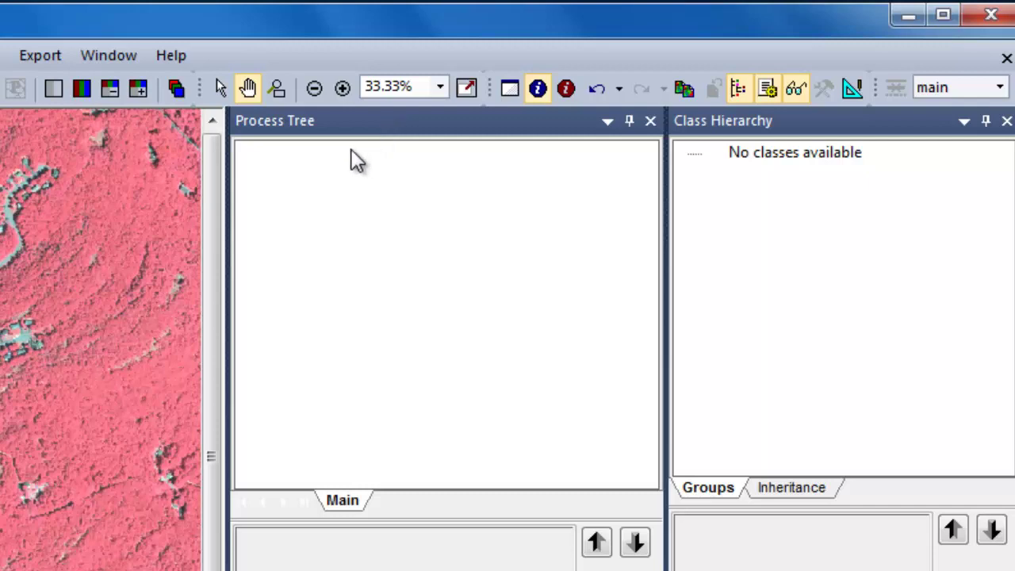
Append a new process to the empty Process Tree and name it 'Extract Water'.
right_click(256, 176)
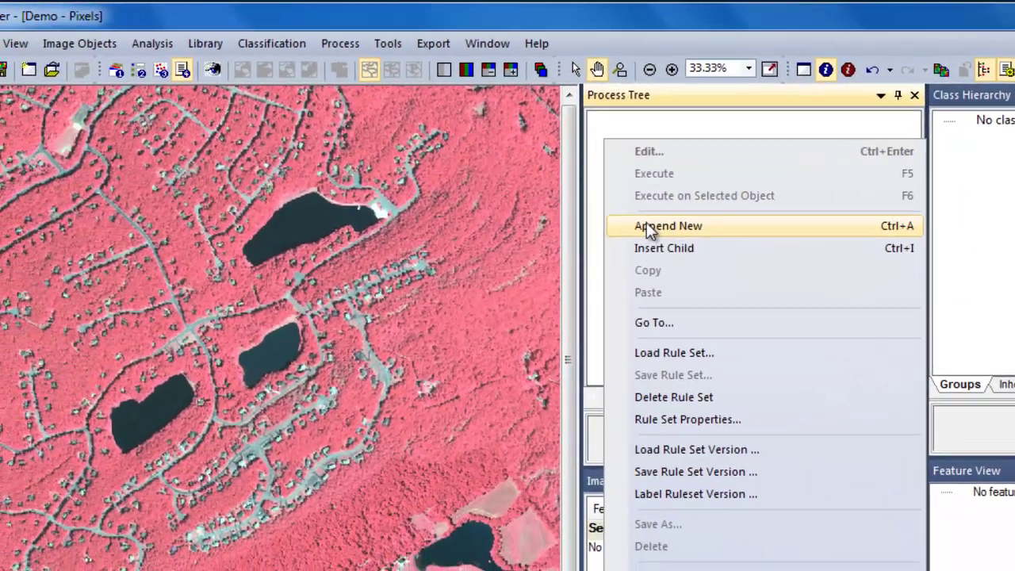
left_click(615, 228)
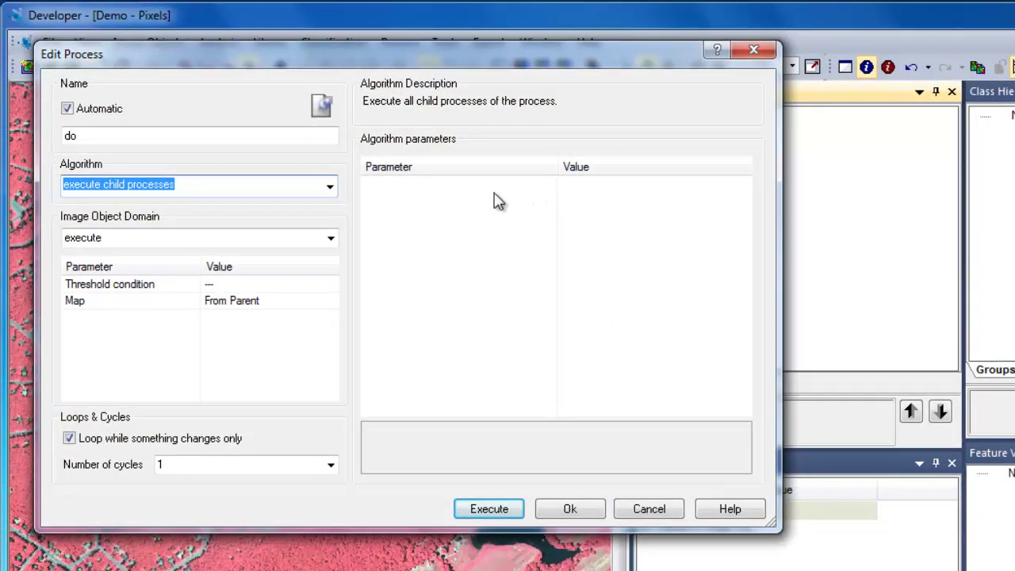
left_click_drag(154, 135, 61, 135)
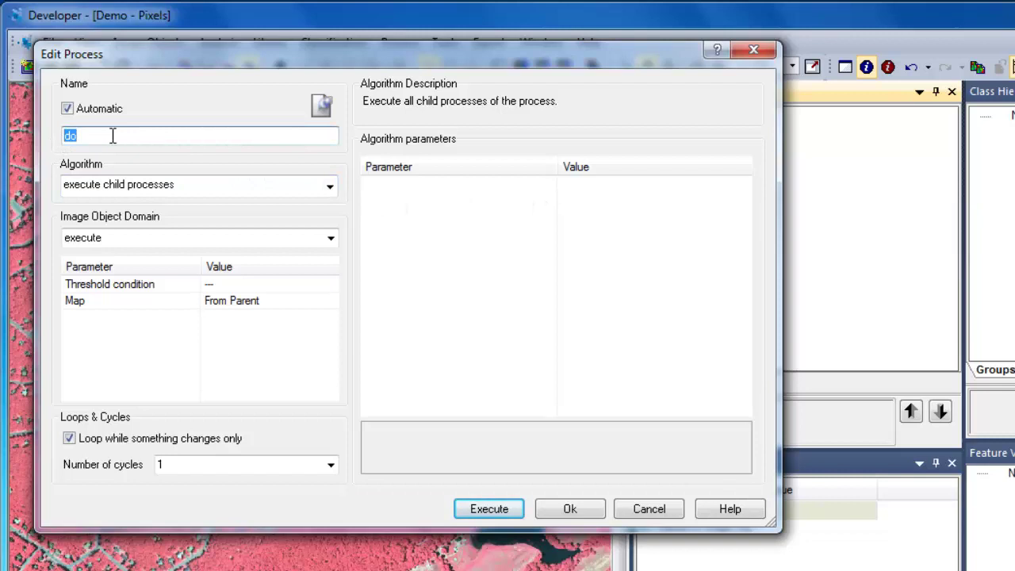
type("Extract Water")
left_click(570, 509)
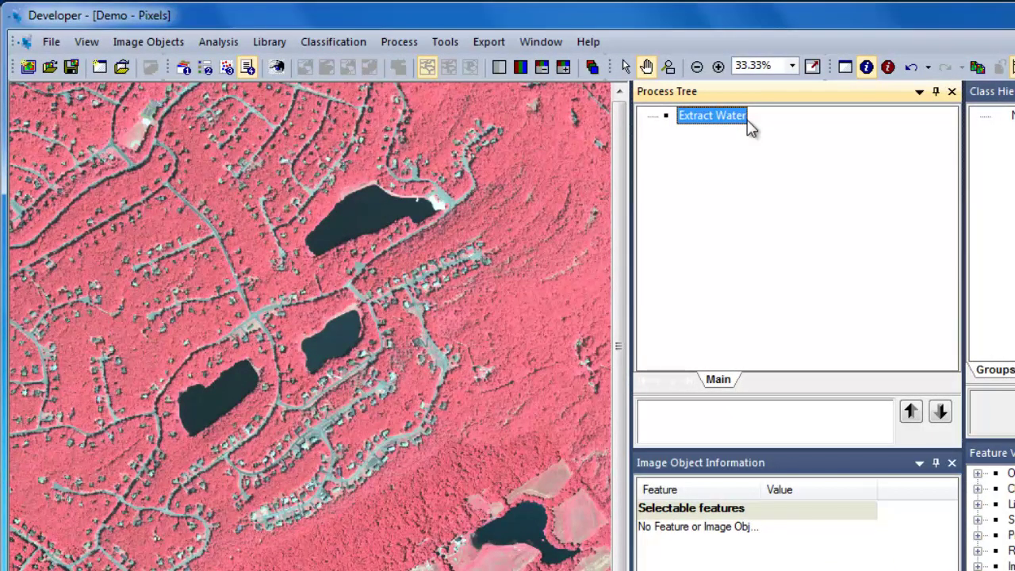
Insert a child process under Extract Water using multiresolution segmentation on the pixel level.
right_click(704, 123)
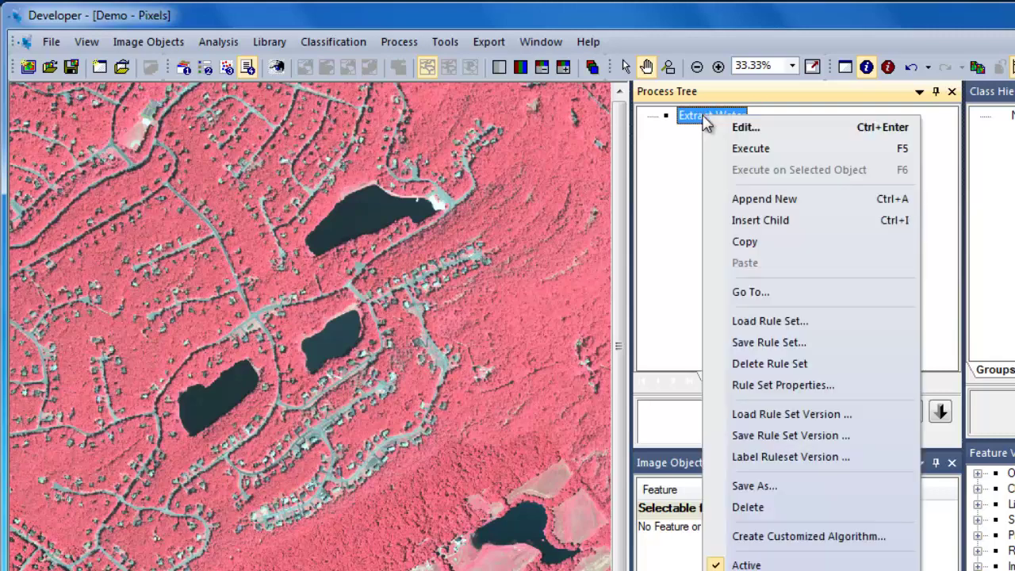
left_click(747, 221)
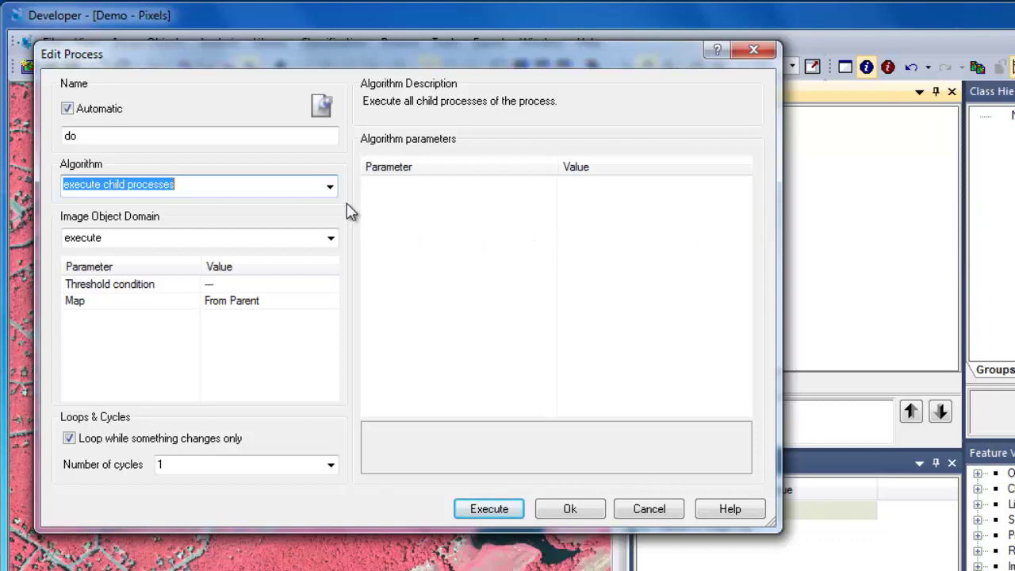
left_click(330, 187)
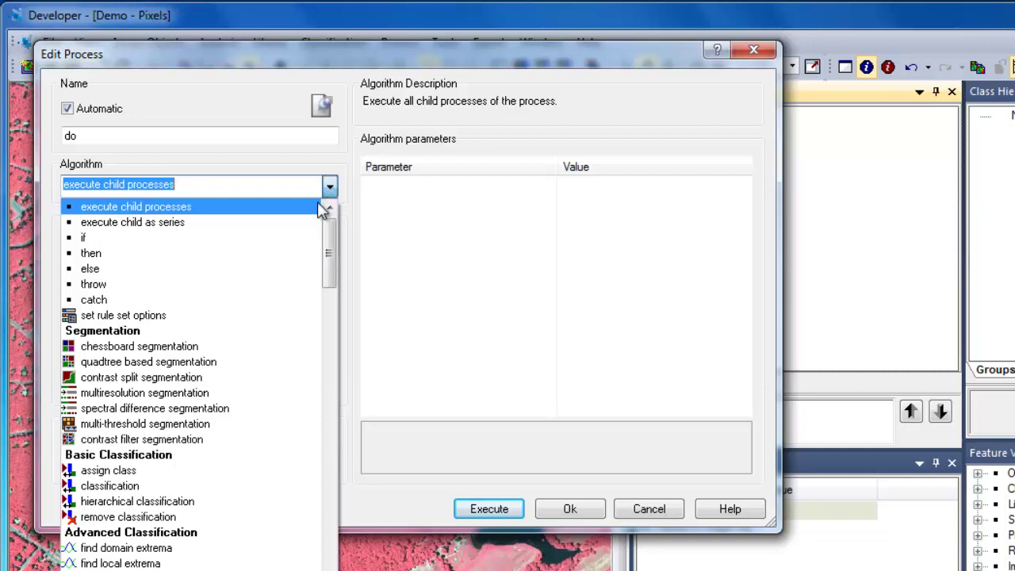
left_click(294, 391)
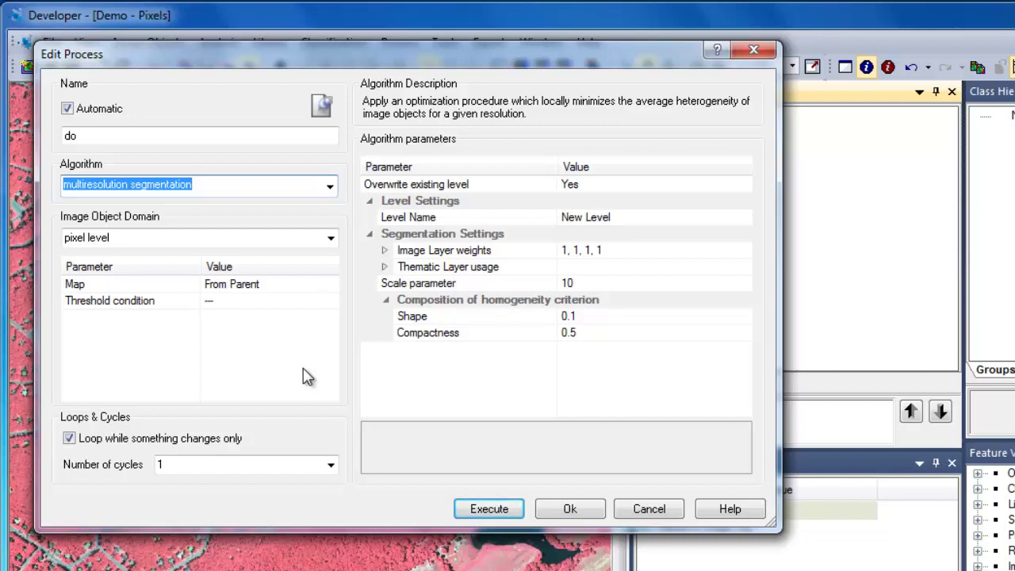
left_click(332, 238)
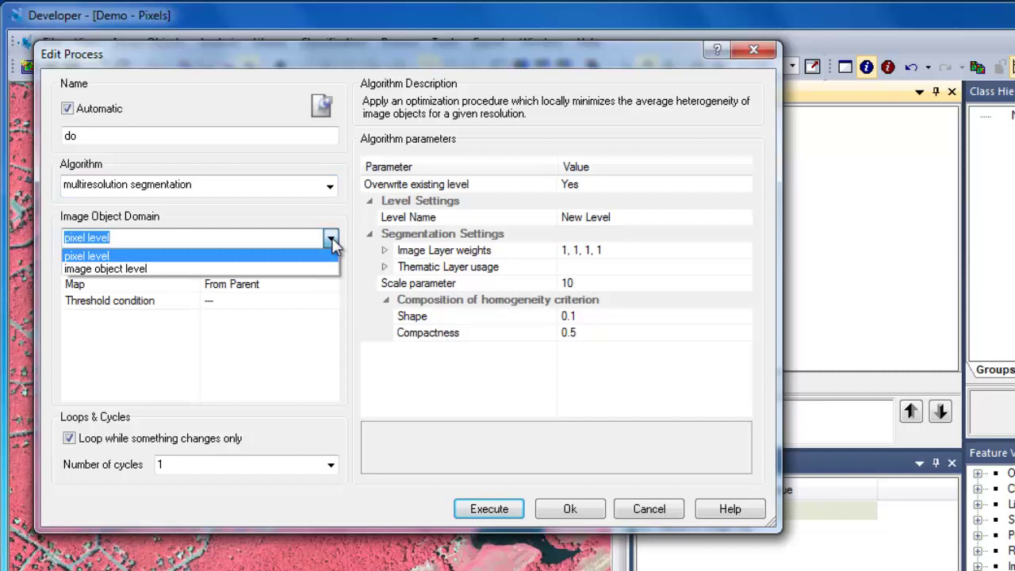
left_click(331, 239)
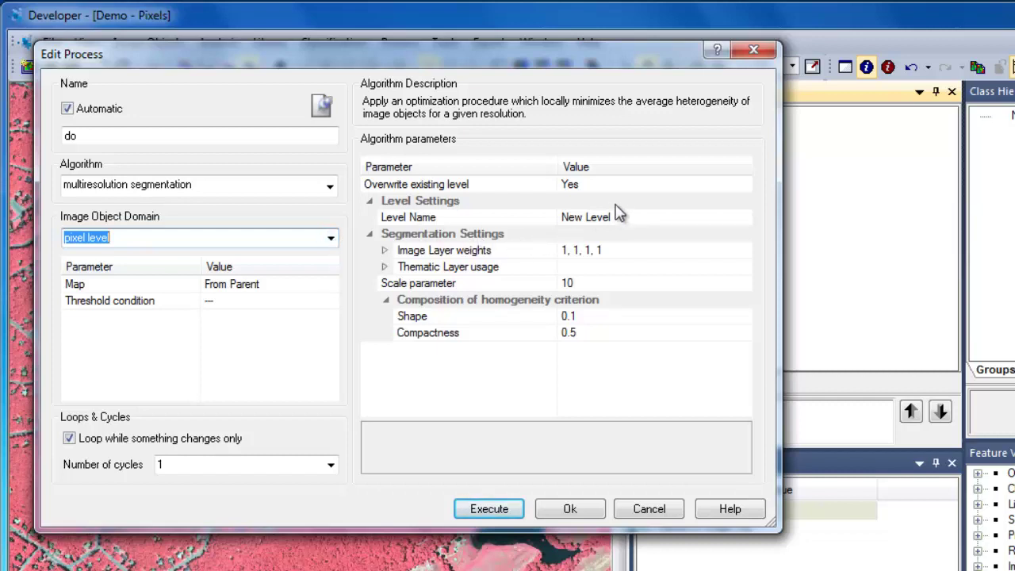
Name the new level 'Level 1', set the NIR layer weight to 2 and the scale parameter to 40.
left_click(644, 217)
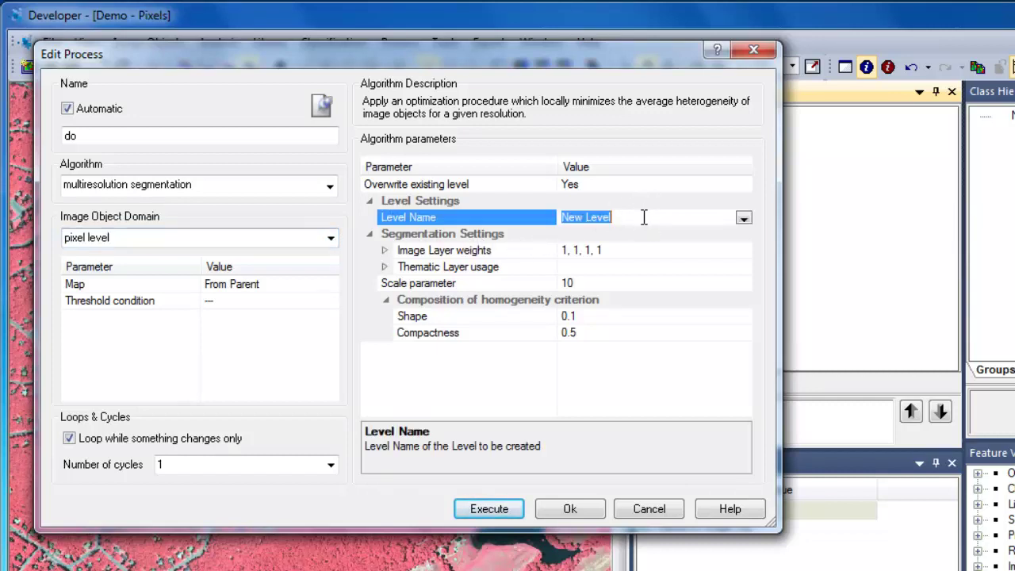
type("Level")
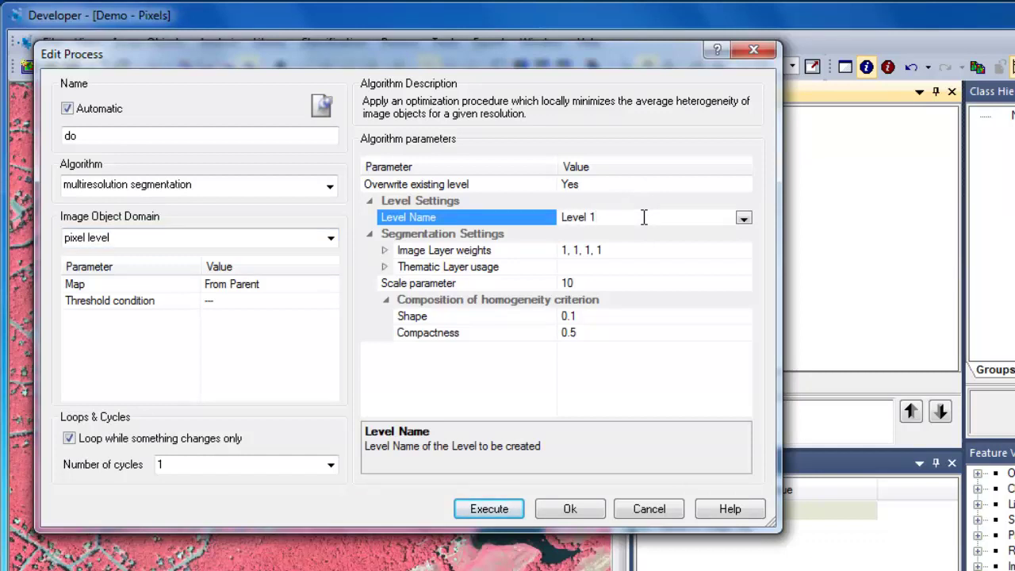
left_click(664, 234)
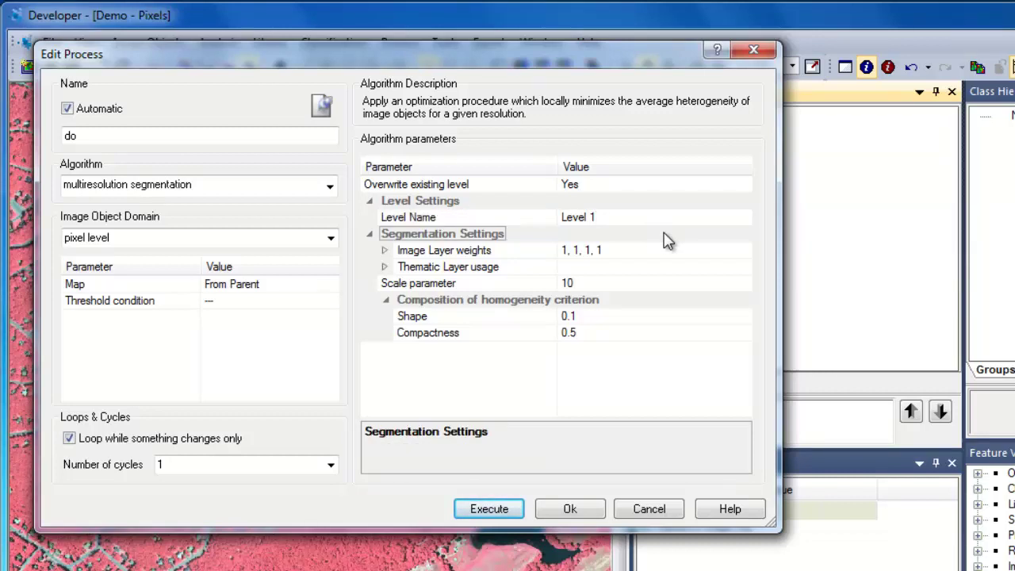
left_click(385, 250)
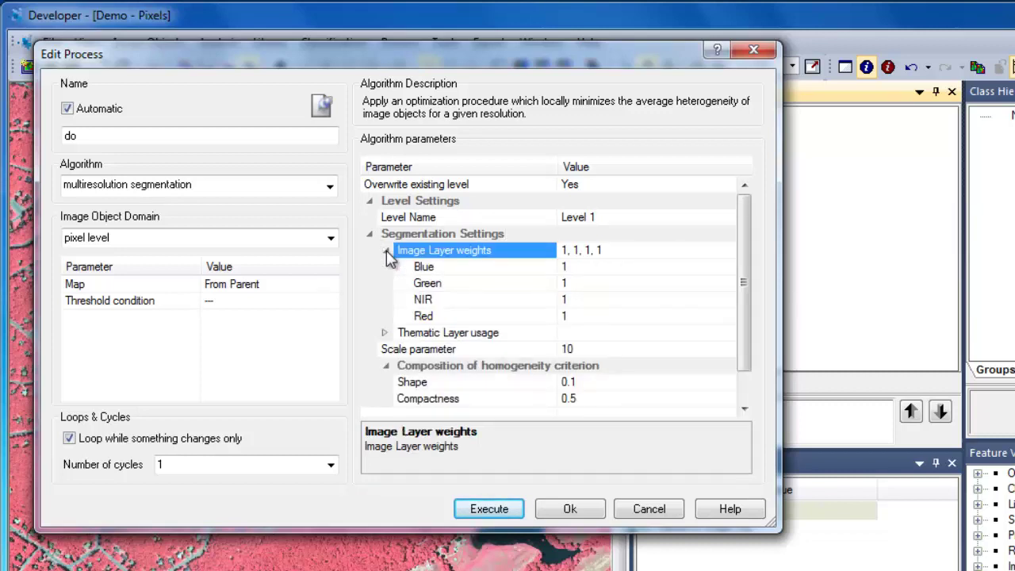
left_click(586, 299)
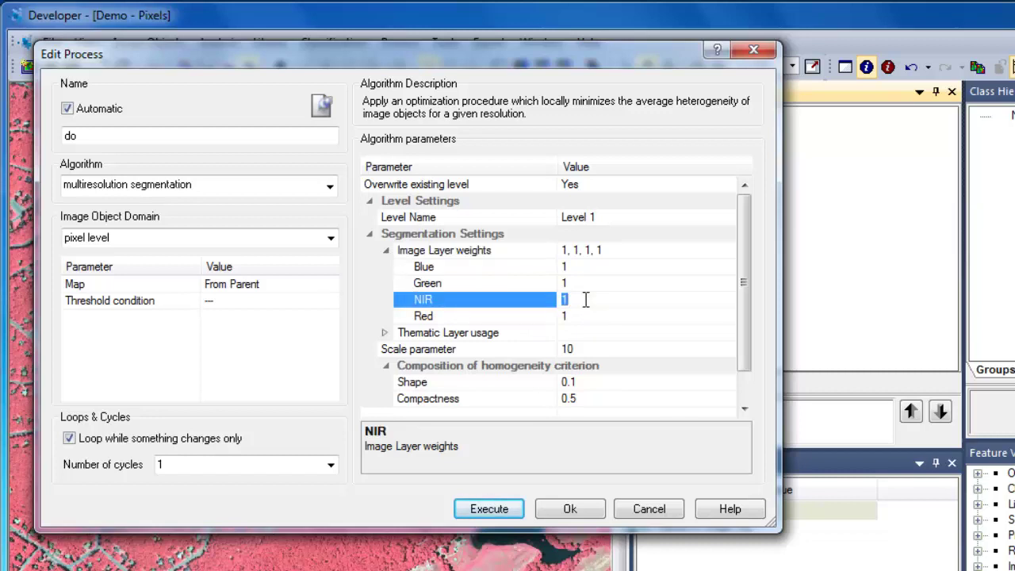
type("2")
left_click(596, 349)
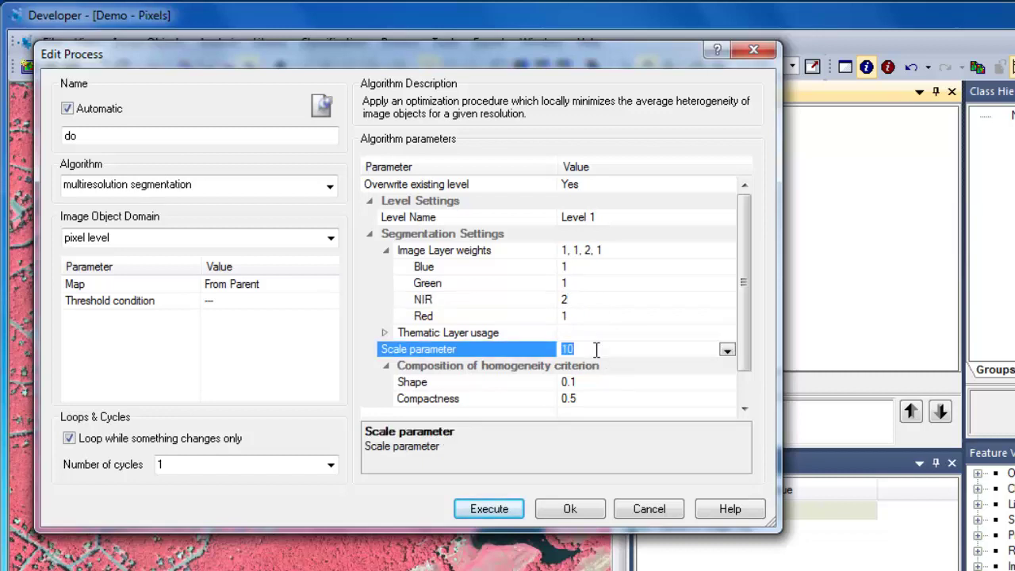
type("40")
Set the segmentation shape to 0.2 and compactness to 0.8.
left_click(606, 383)
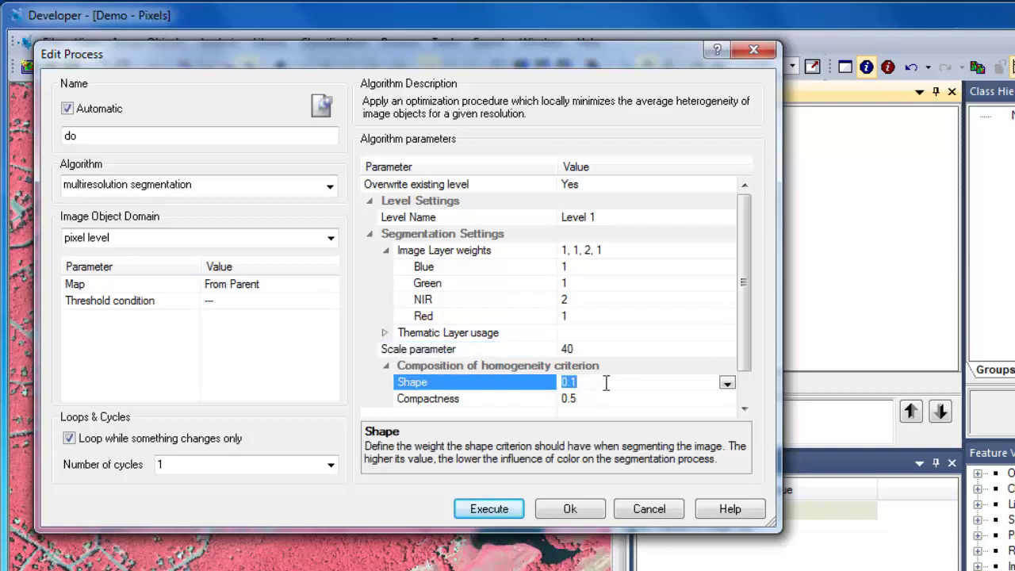
type("0.2")
left_click(611, 399)
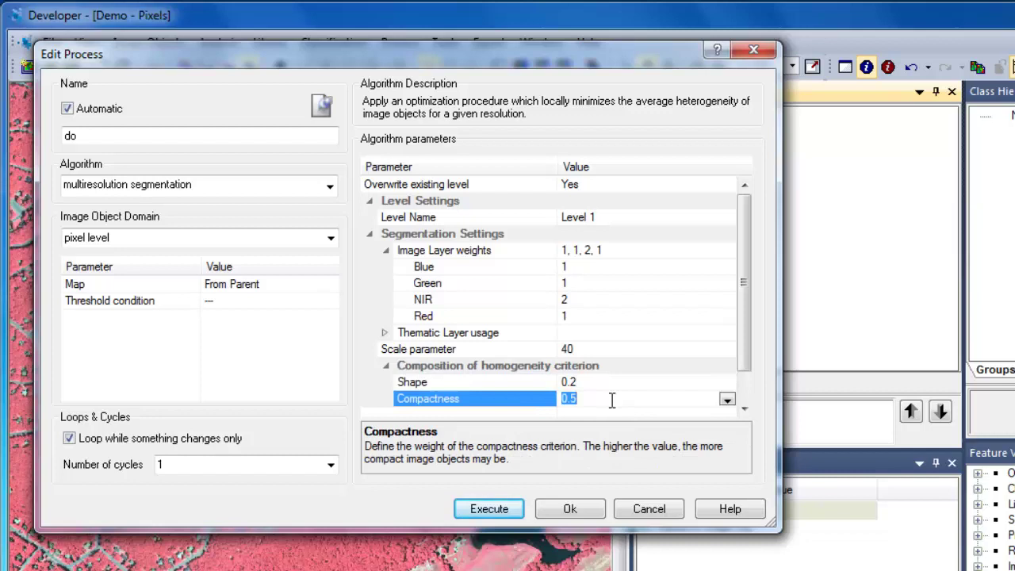
type("0.8")
Save the segmentation process and execute it on the image.
left_click(588, 509)
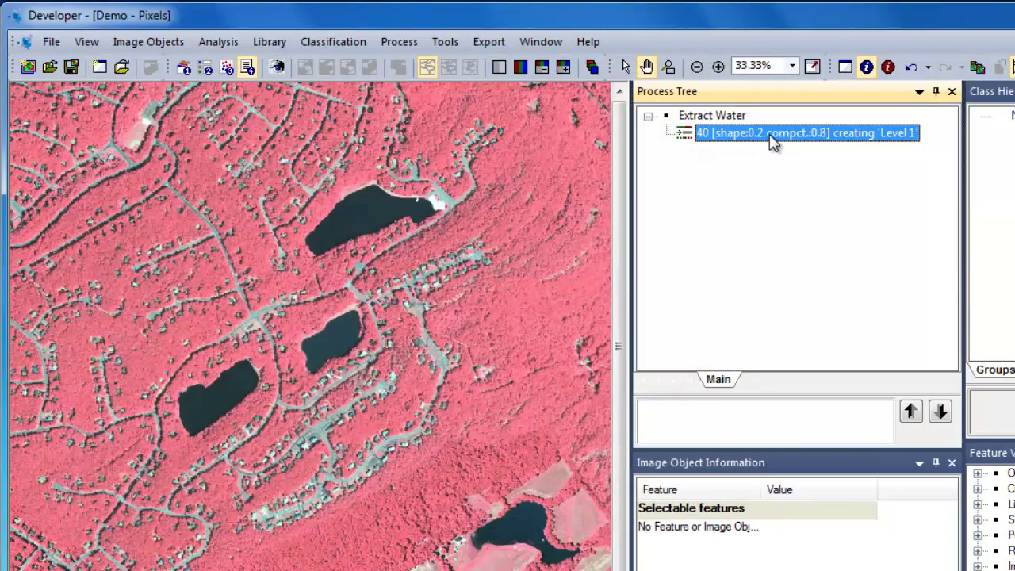
right_click(770, 141)
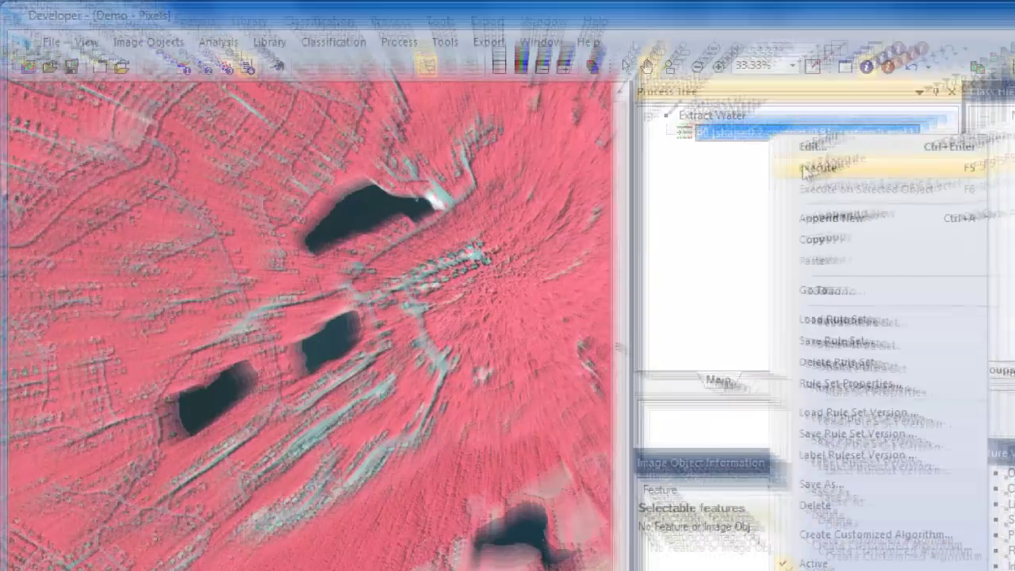
left_click(817, 168)
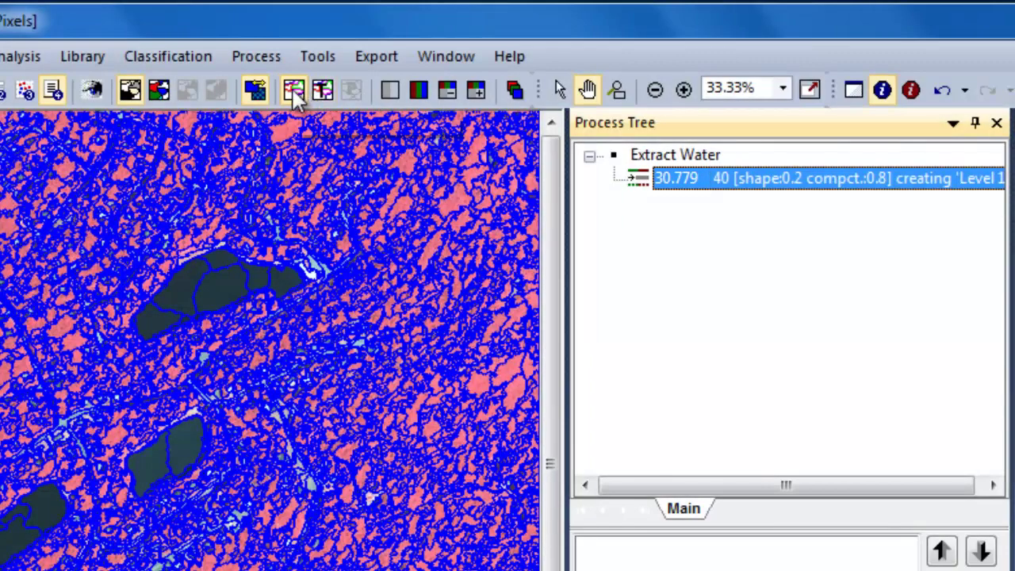
left_click(293, 91)
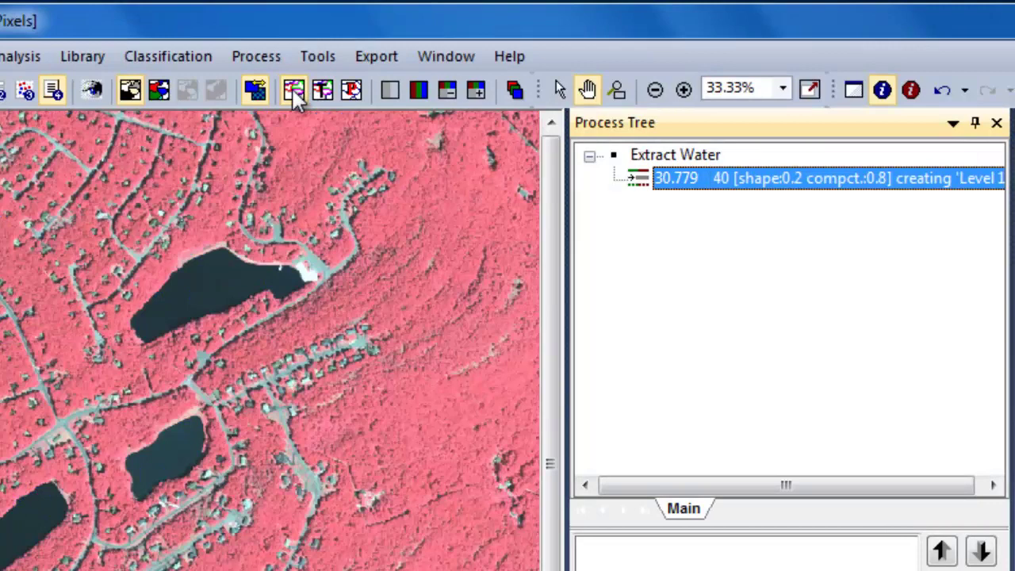
left_click(294, 92)
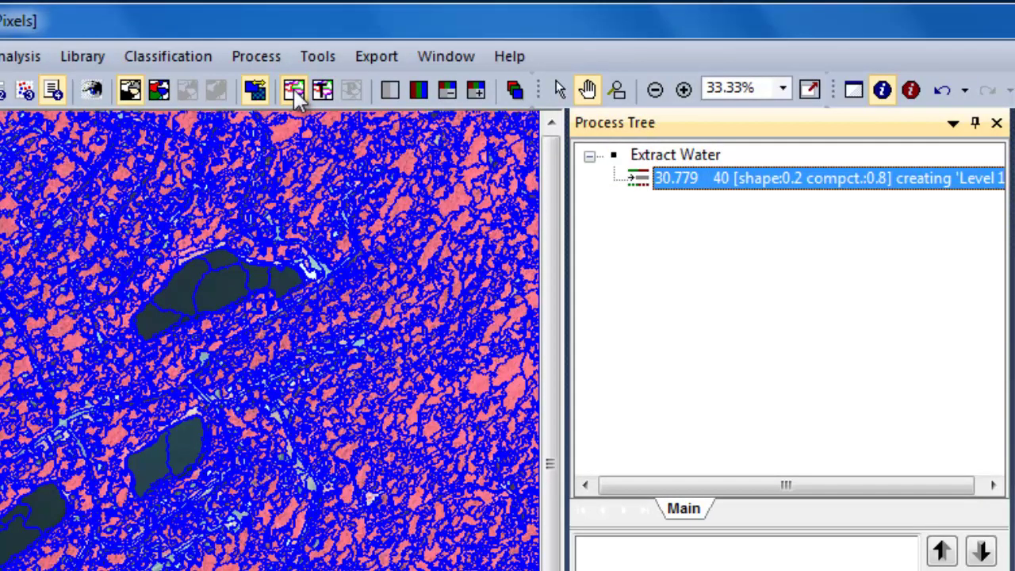
left_click(294, 92)
left_click(293, 89)
left_click(257, 90)
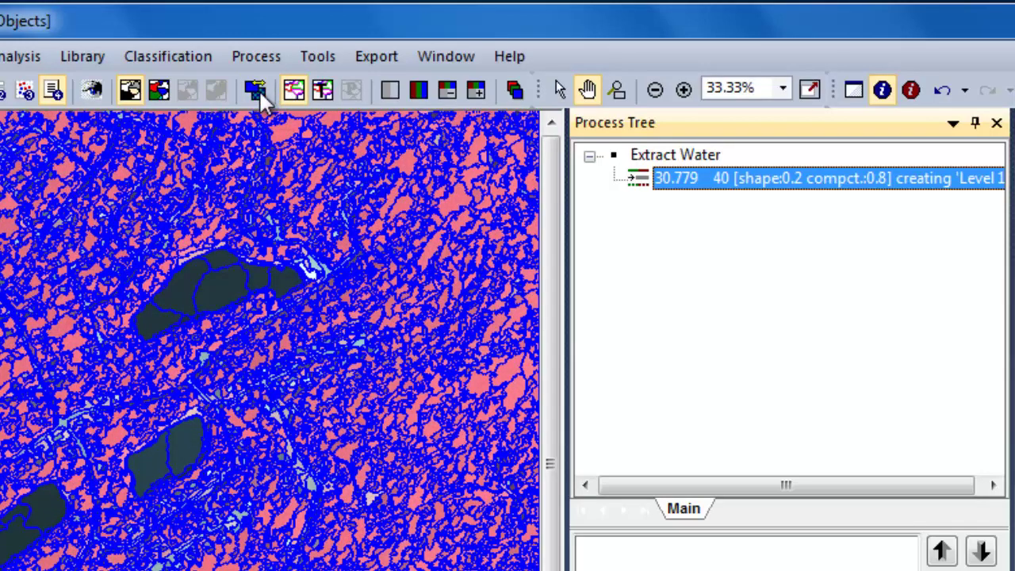
left_click(257, 89)
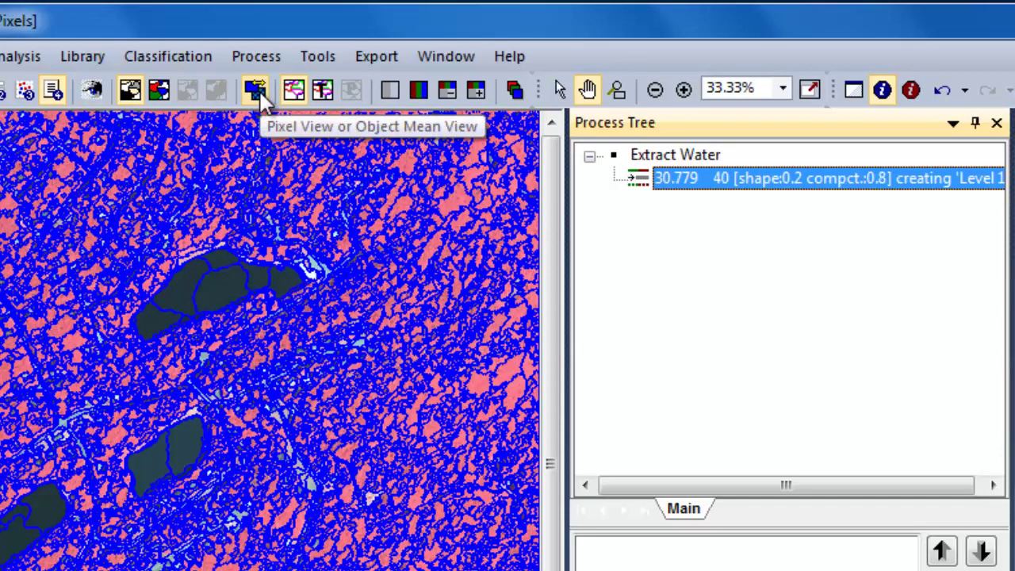
left_click(257, 89)
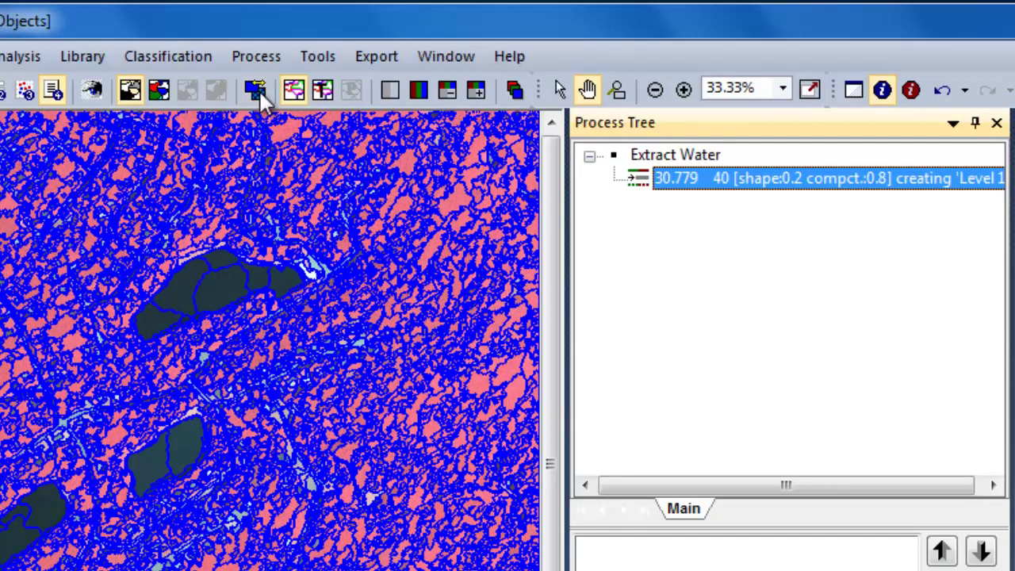
left_click(259, 90)
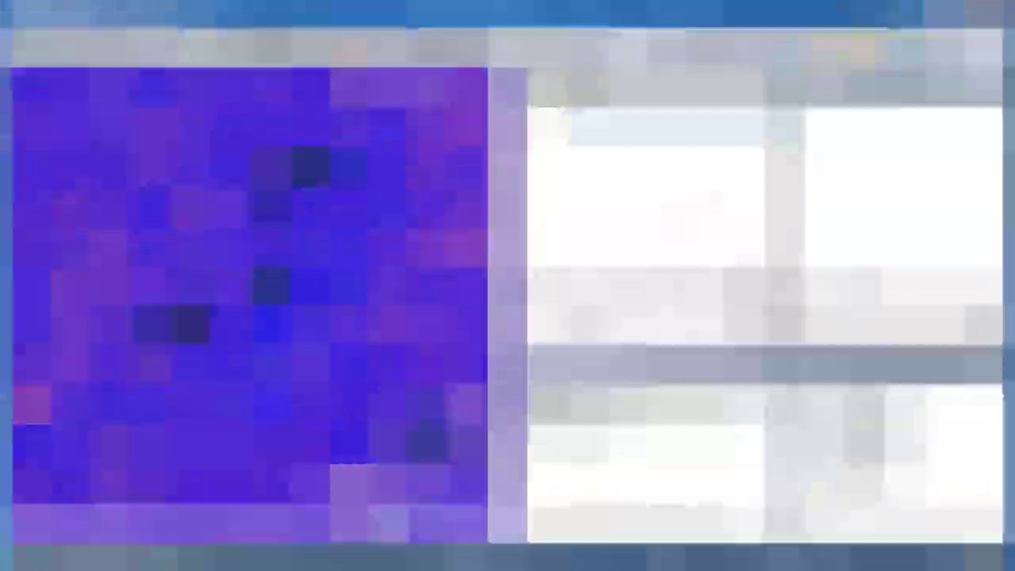
left_click(704, 229)
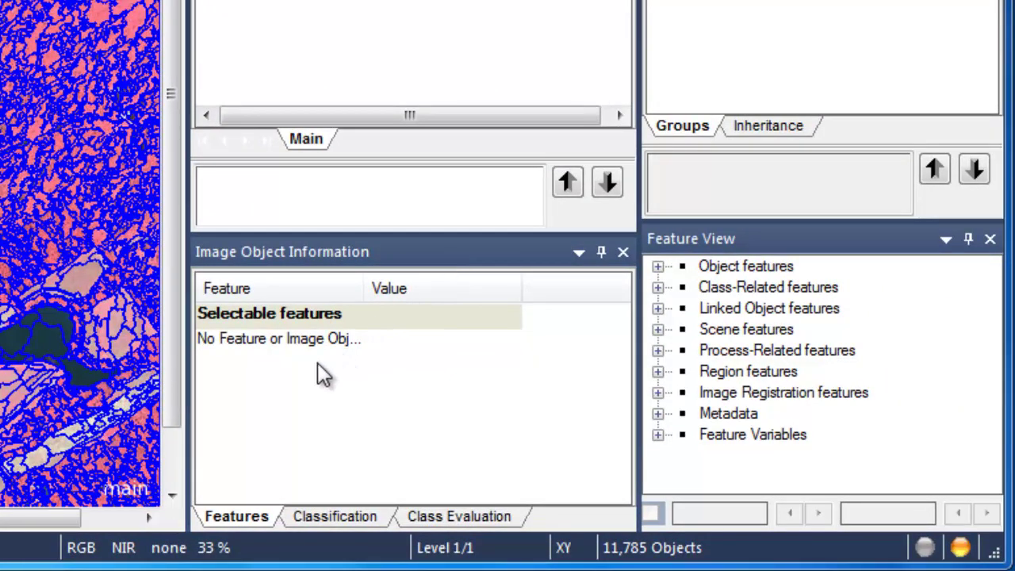
Open Select Features to Display from the Image Object Information context menu.
right_click(274, 381)
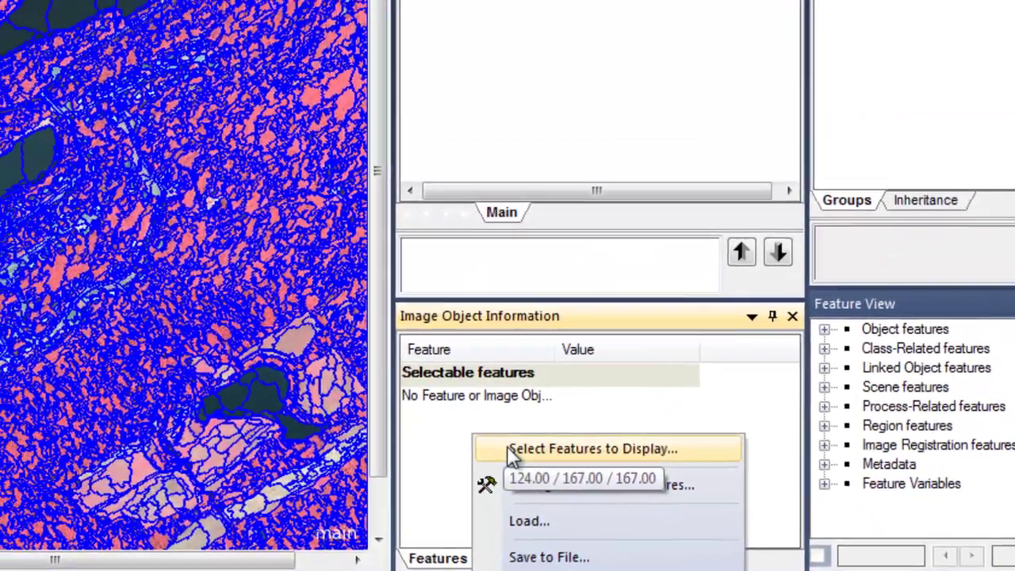
left_click(317, 401)
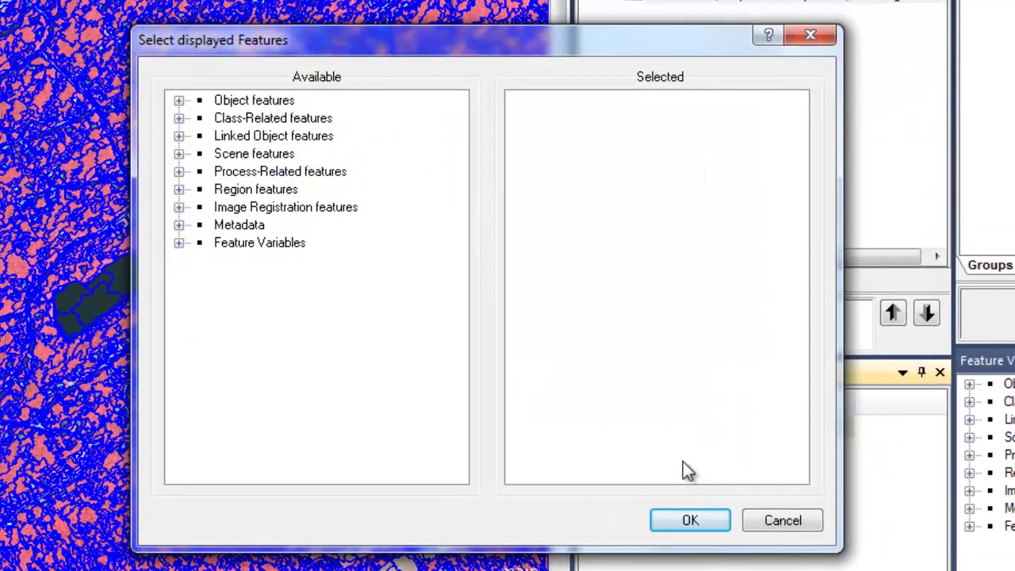
Add Object features > Layer Values > Mean Blue, Green, NIR and Red to the displayed features.
left_click(179, 101)
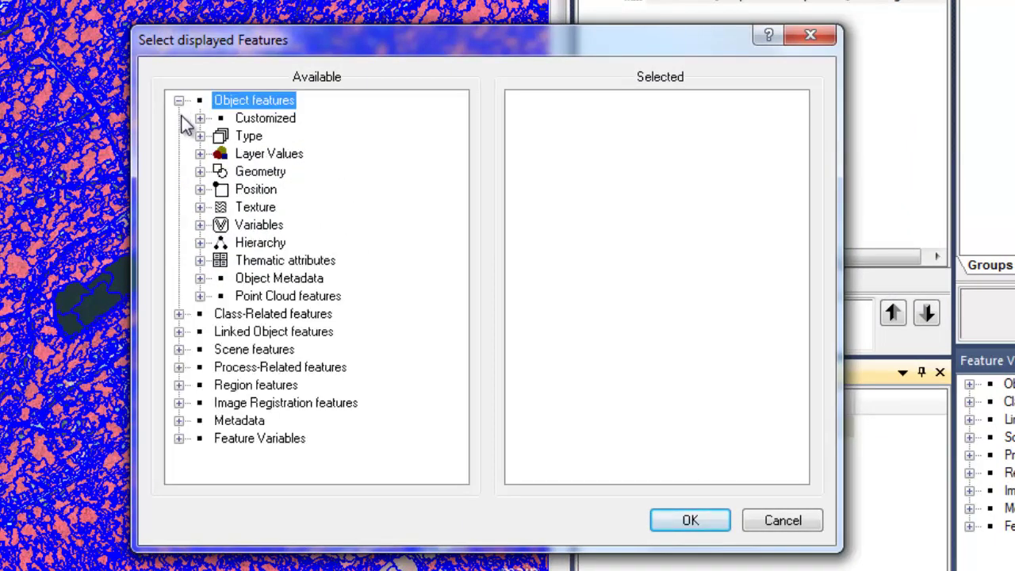
left_click(200, 154)
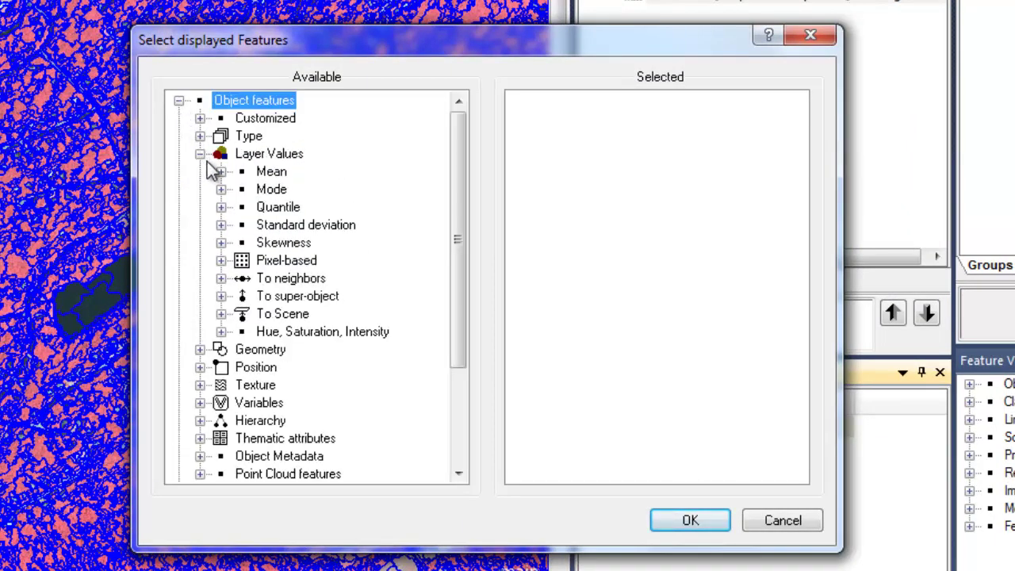
left_click(222, 172)
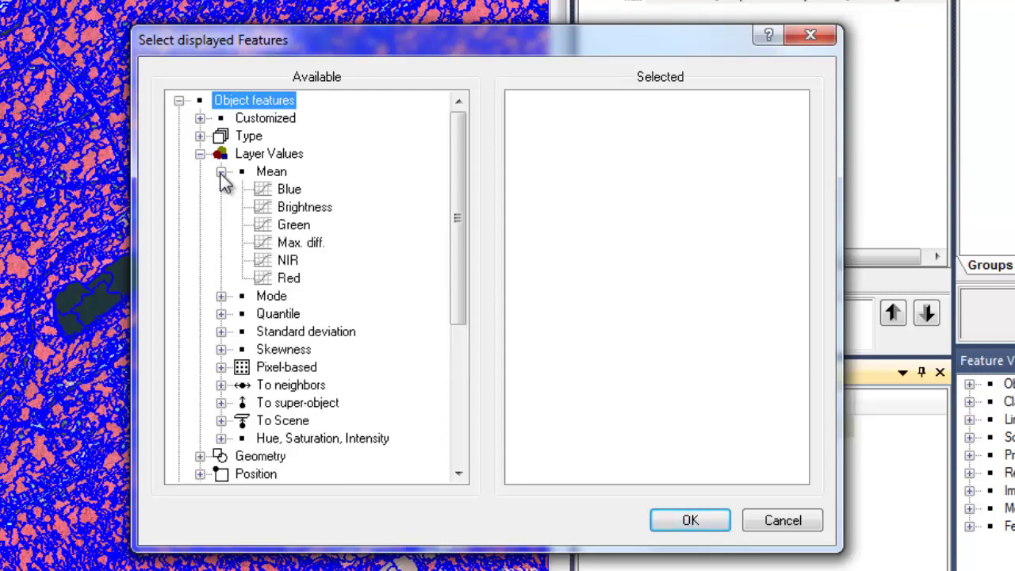
double_click(286, 189)
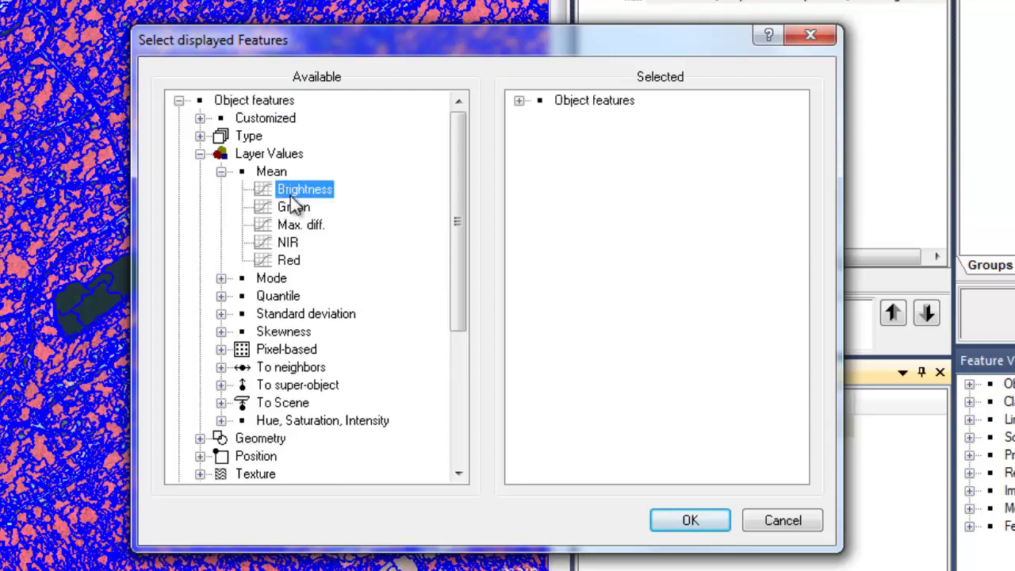
double_click(295, 208)
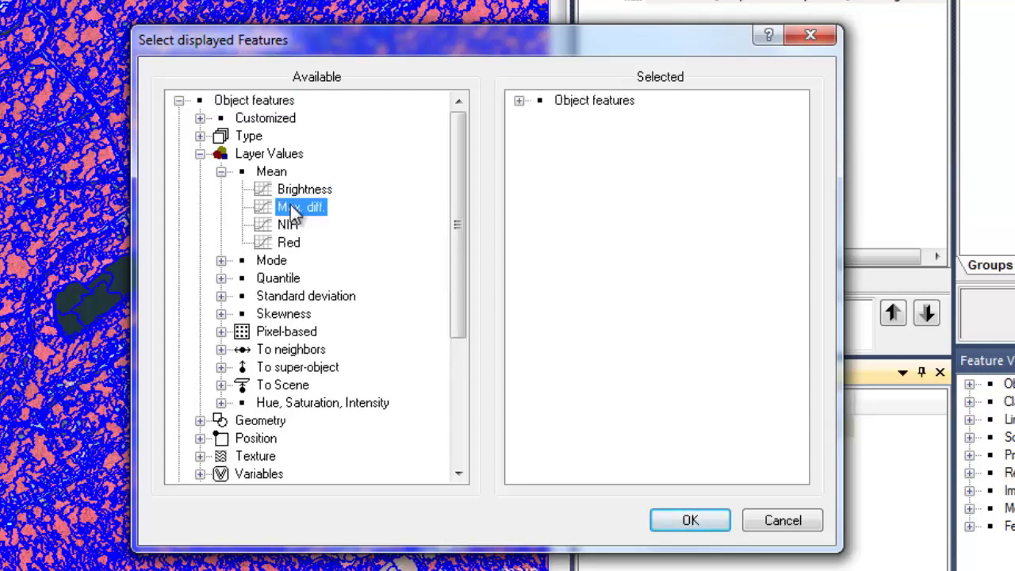
double_click(289, 224)
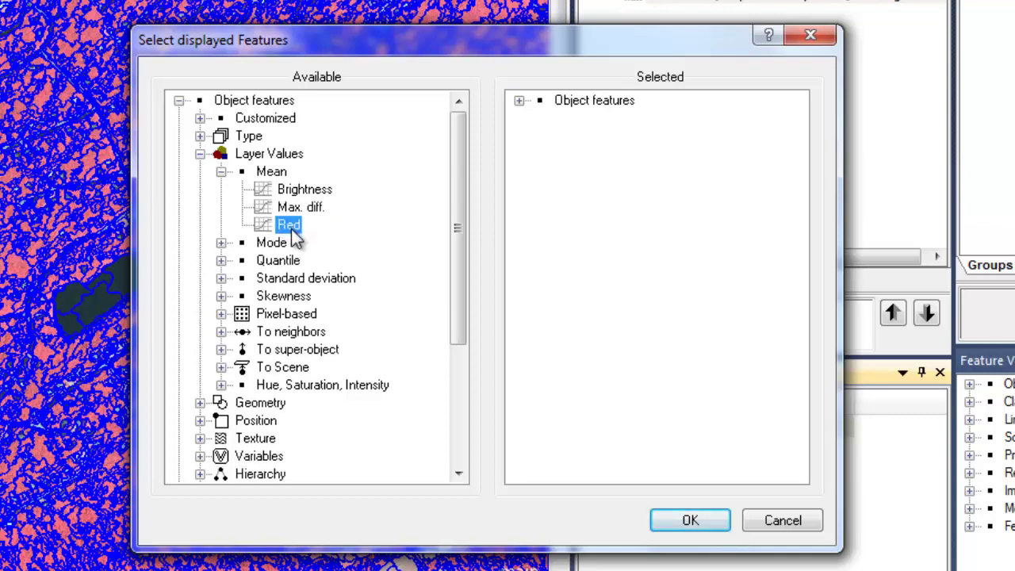
double_click(288, 225)
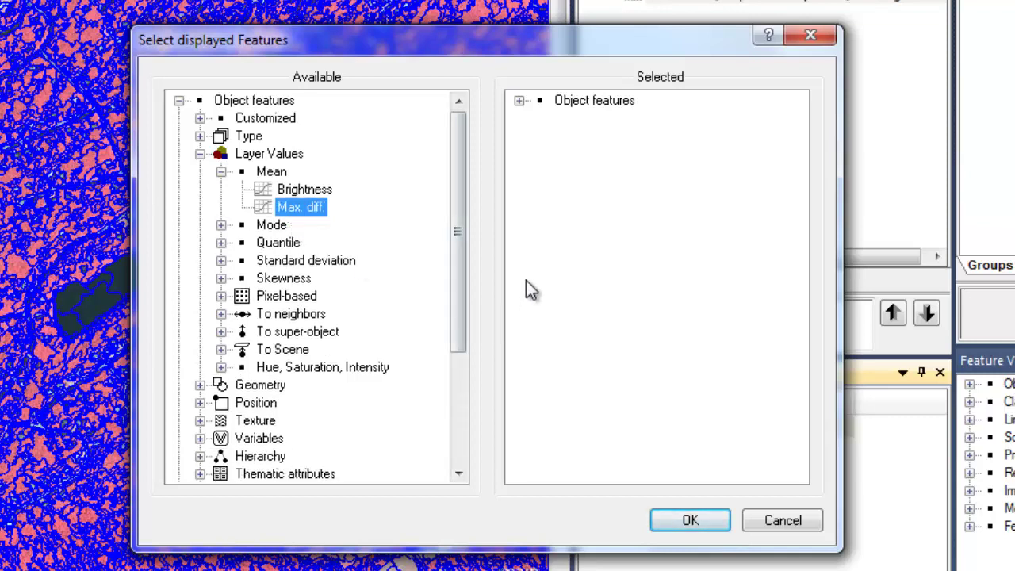
left_click(519, 100)
left_click(540, 118)
left_click(561, 137)
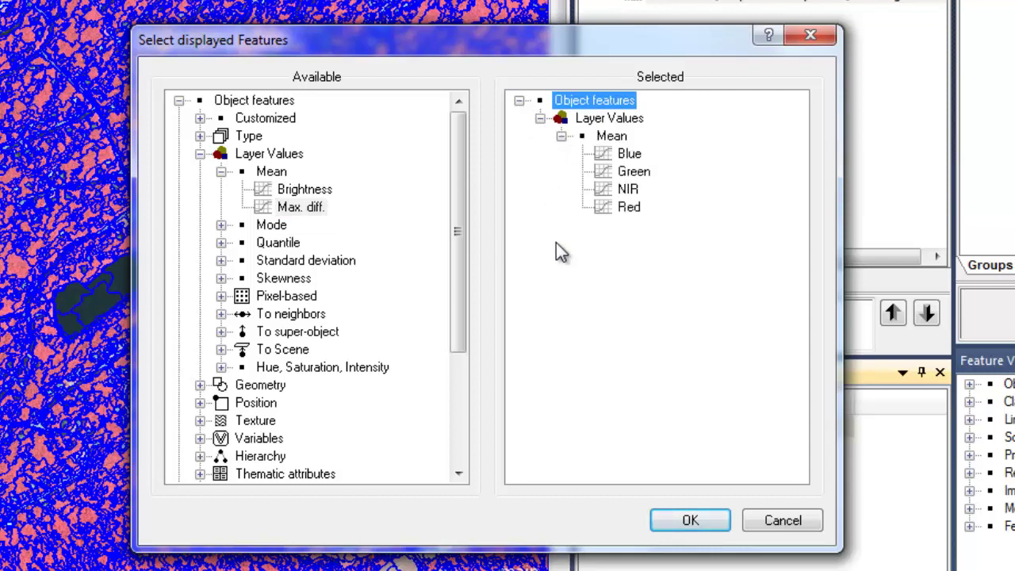
left_click(682, 520)
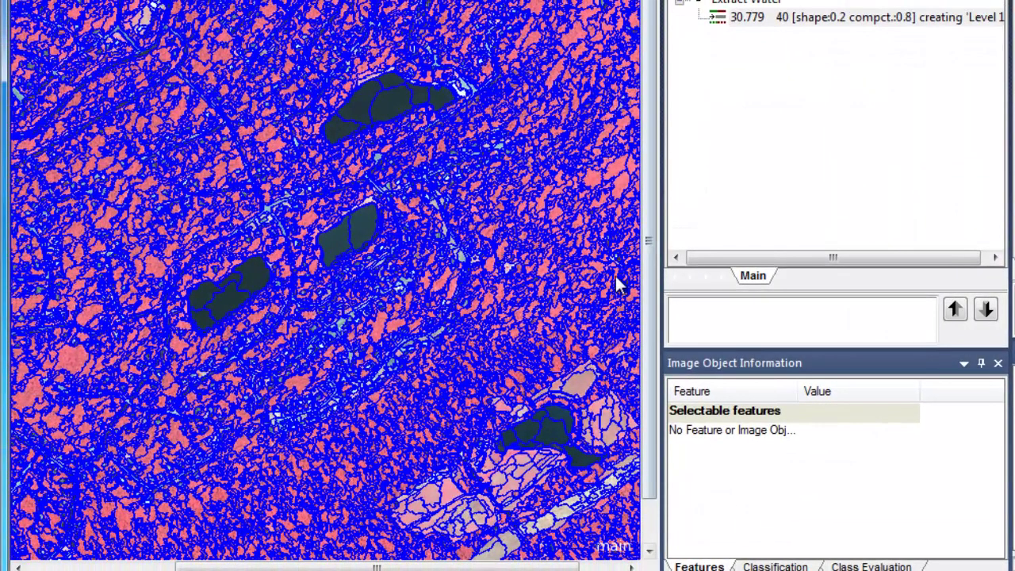
Click vegetation and lake objects to compare their means, e.g. lake NIR 27.05 versus about 240.
left_click(441, 93)
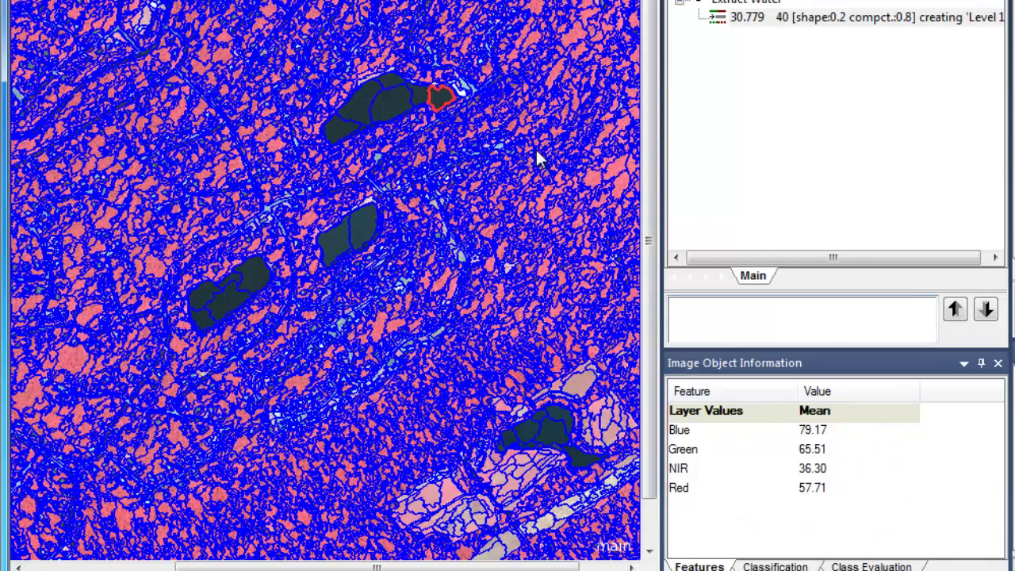
left_click(593, 176)
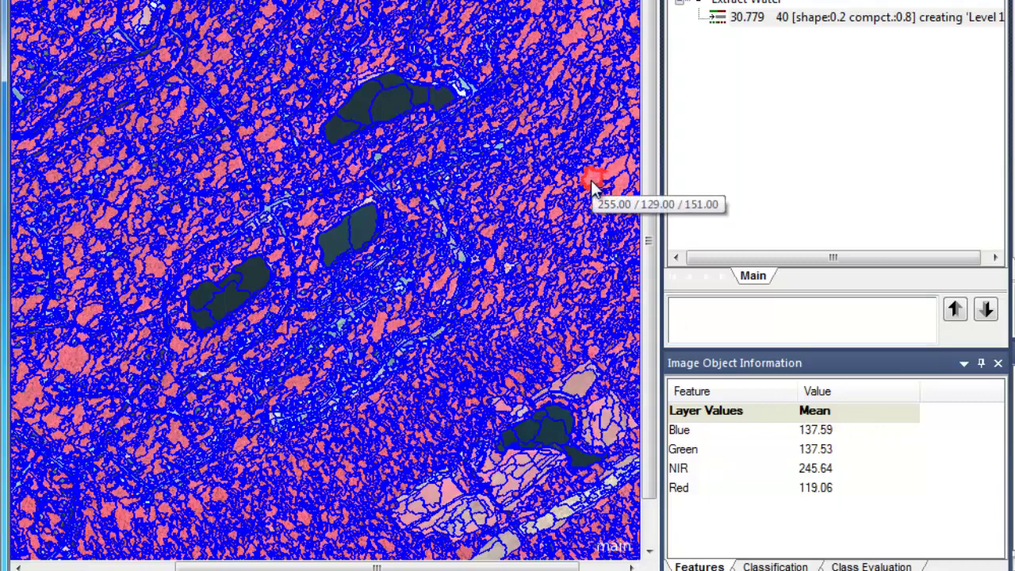
left_click(523, 287)
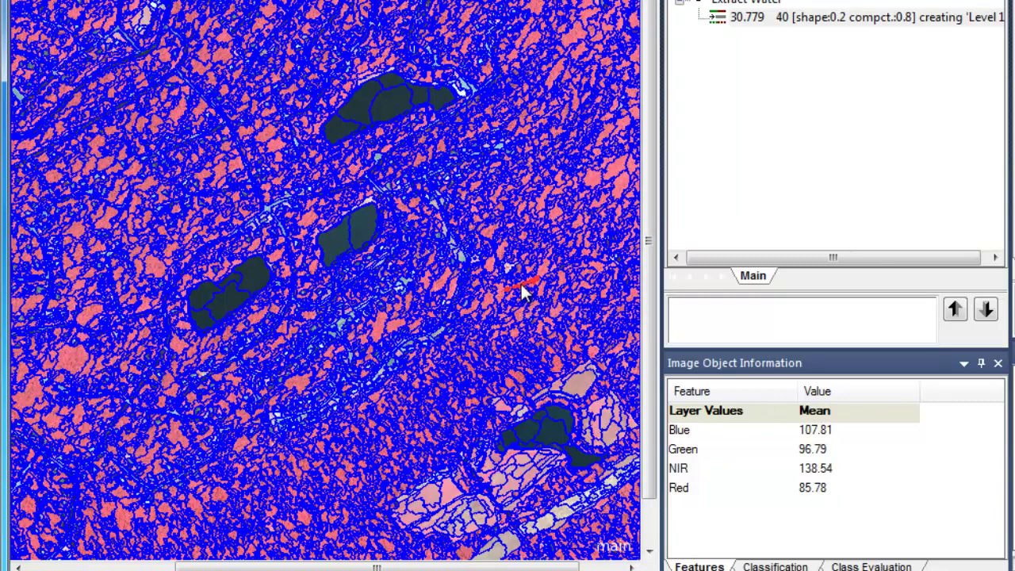
left_click(399, 321)
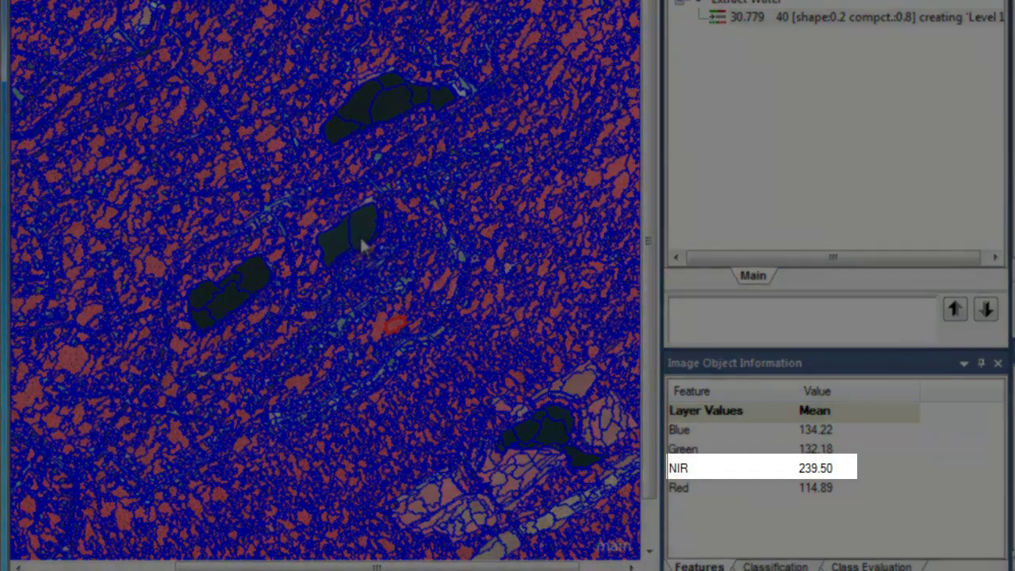
left_click(363, 237)
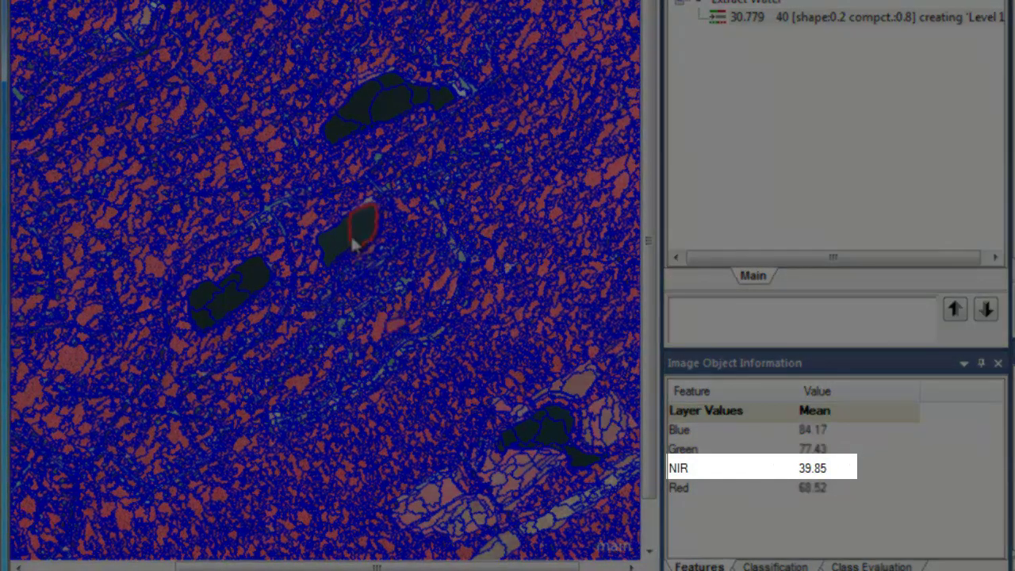
left_click(336, 250)
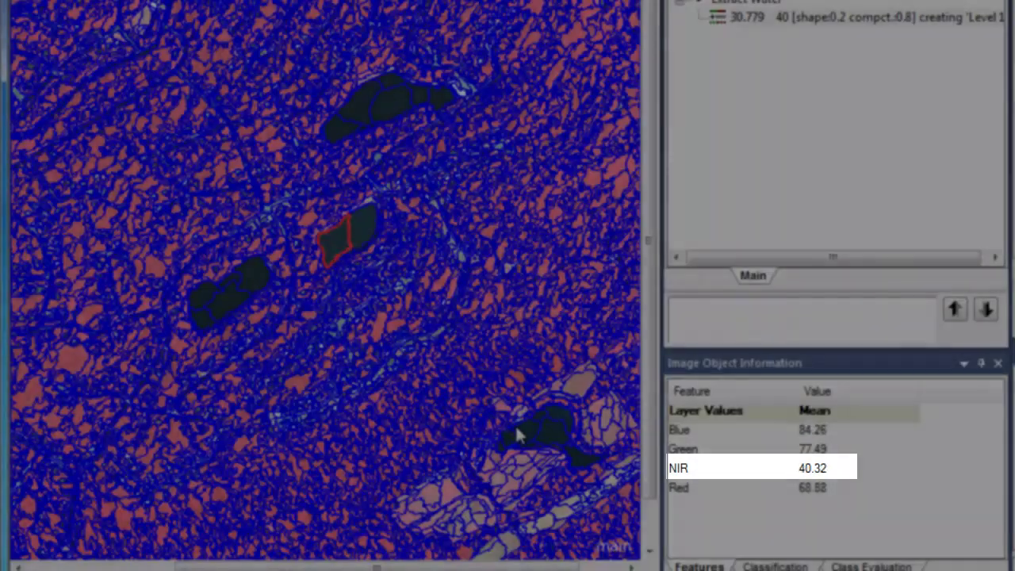
left_click(525, 434)
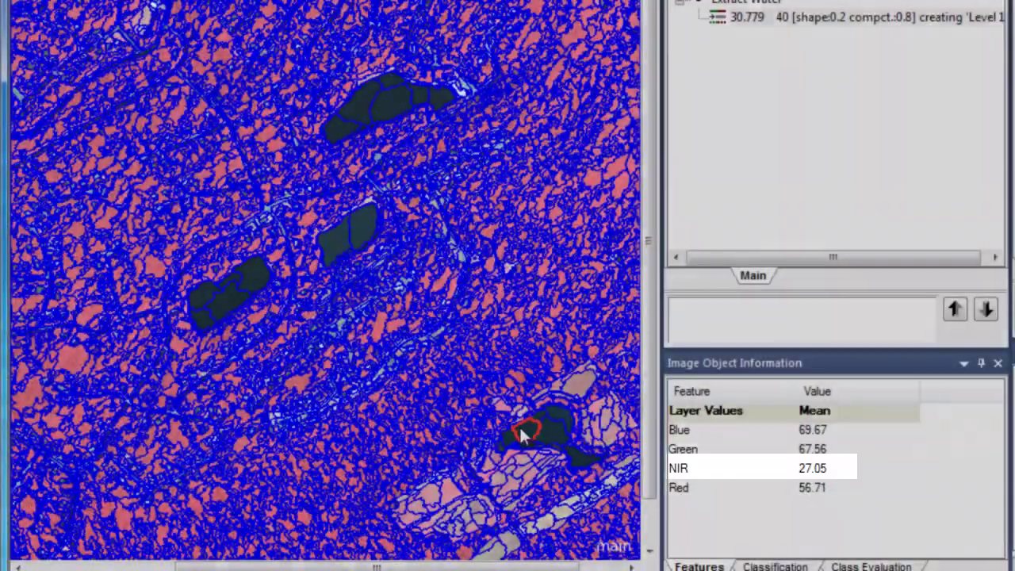